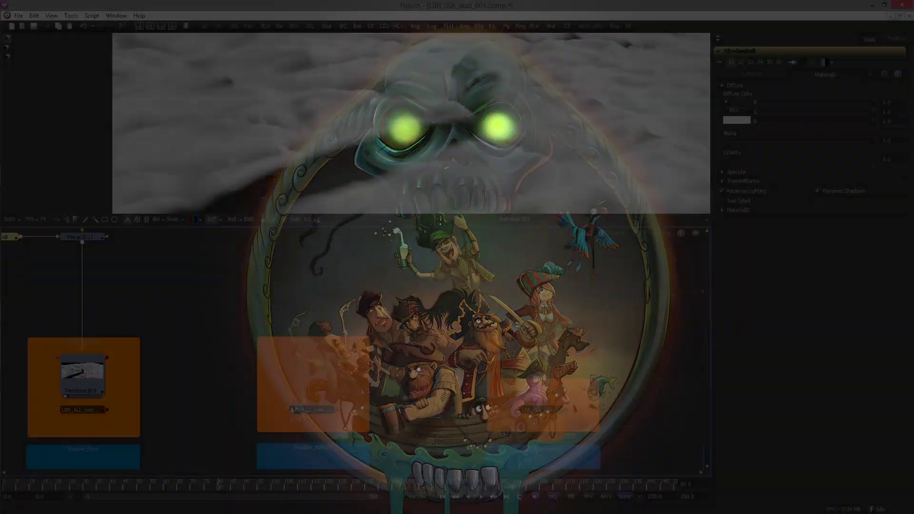
# - Paste a copy of the floor renderer Renderer3D3 into the Shadow_Bottom group
pyautogui.moveTo(433, 379); pyautogui.dragTo(383, 309)
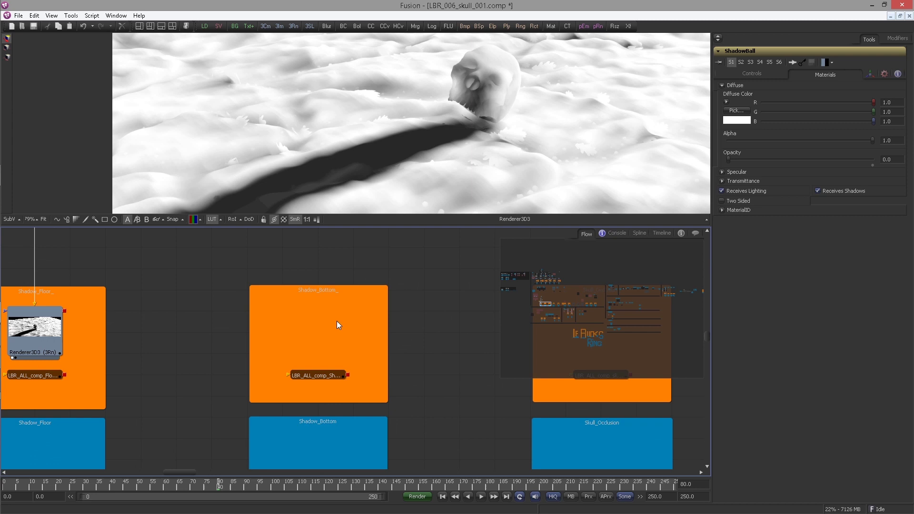
pyautogui.moveTo(306, 310); pyautogui.dragTo(326, 313)
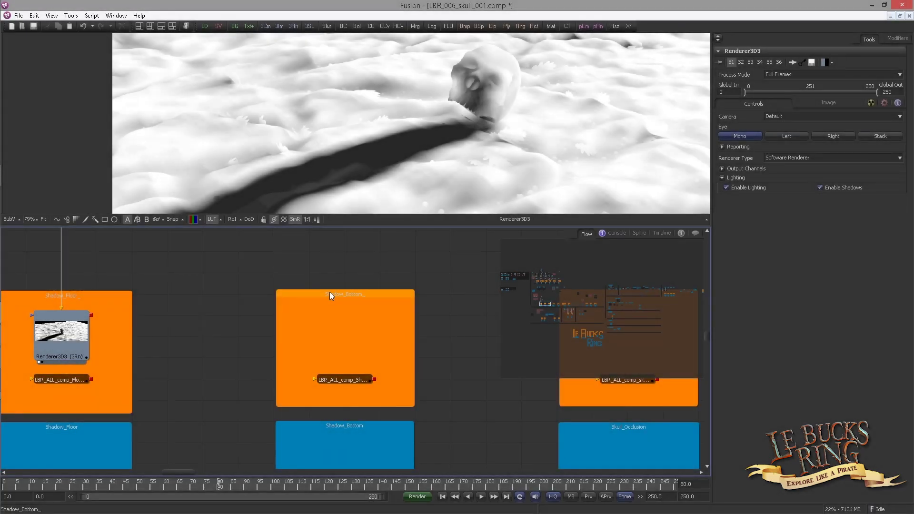
pyautogui.click(61, 333)
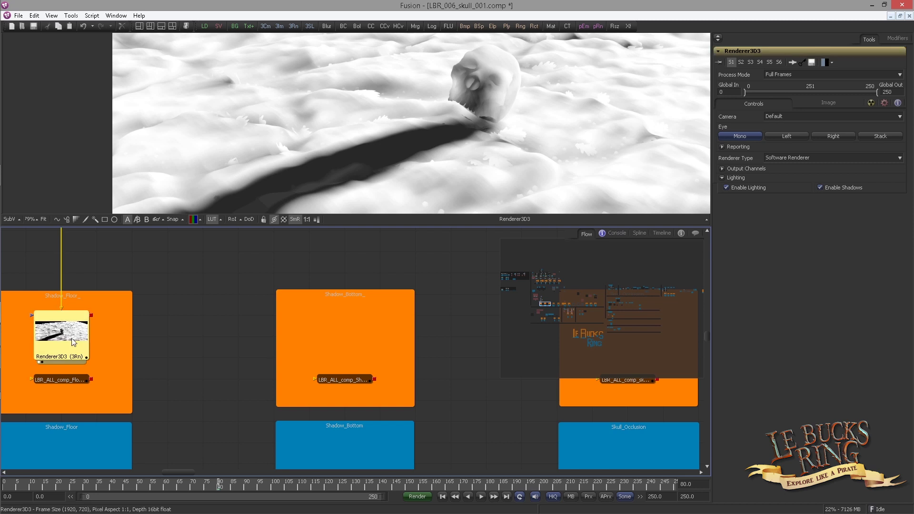
pyautogui.click(227, 329)
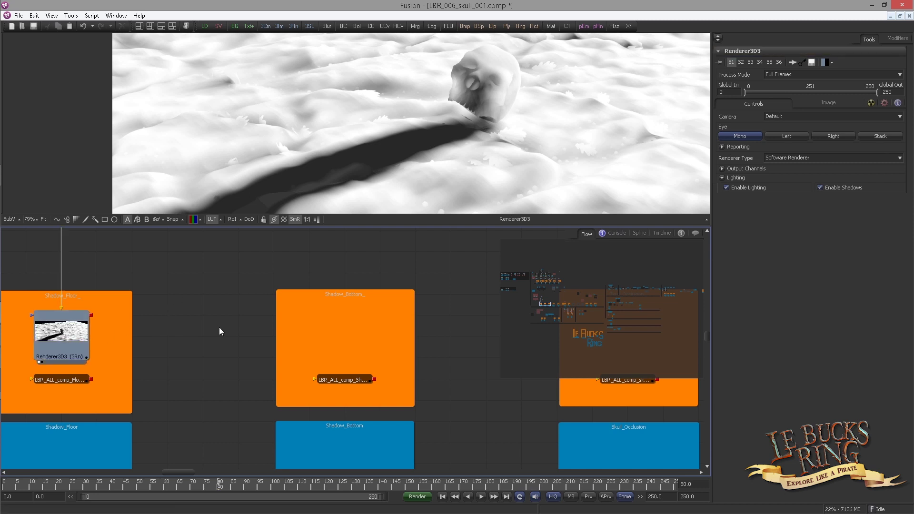
pyautogui.hotkey('ctrl', 'v')
pyautogui.moveTo(222, 330); pyautogui.dragTo(365, 332)
# - Add a Merge3D12 node fed by the upstream scene, routing its input pipe through a router
pyautogui.scroll(-3, 238, 288)
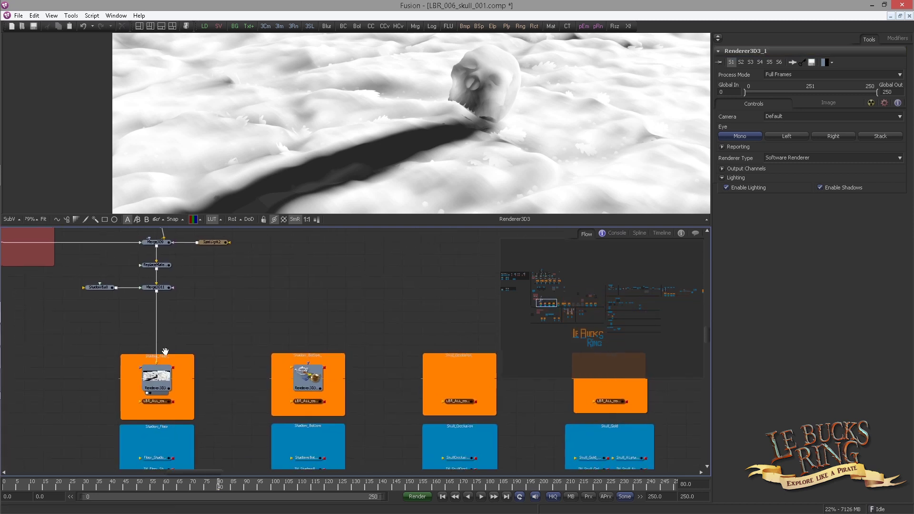
pyautogui.moveTo(165, 351); pyautogui.dragTo(187, 383)
pyautogui.scroll(-2, 144, 360)
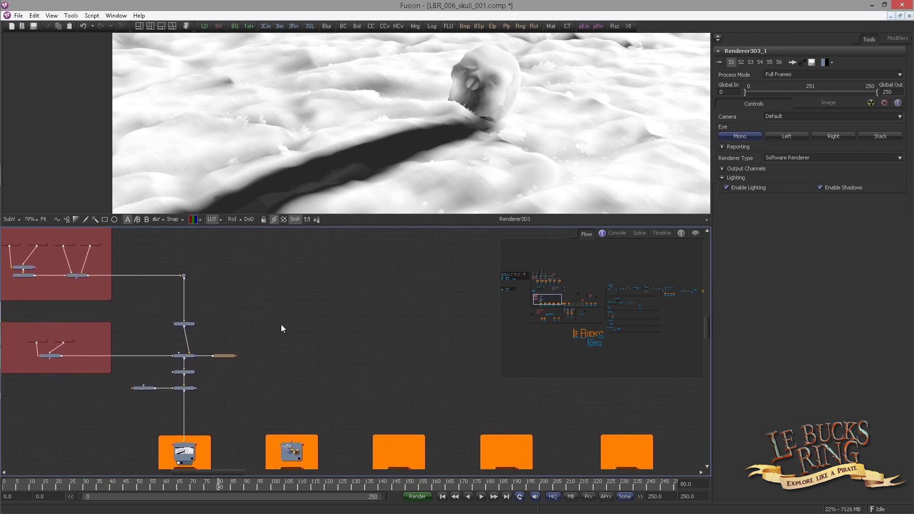
pyautogui.scroll(-2, 281, 328)
pyautogui.scroll(3, 284, 328)
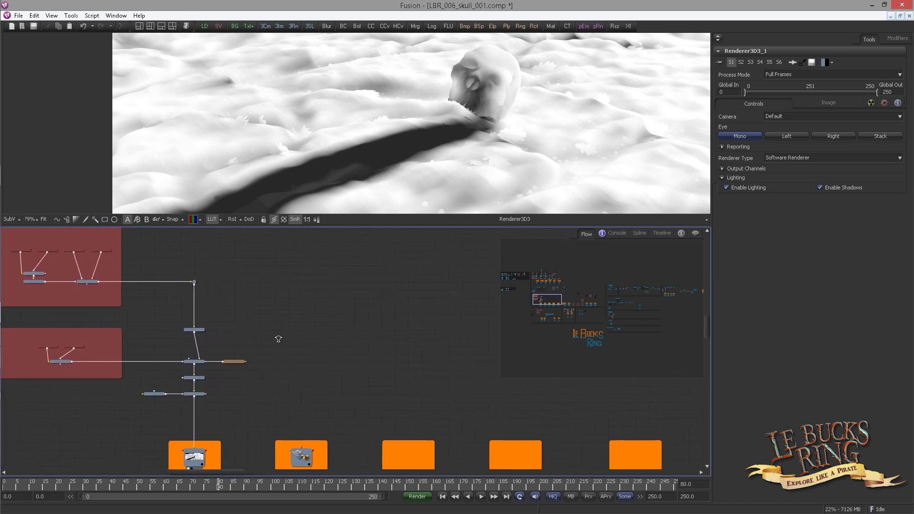
pyautogui.scroll(-2, 281, 311)
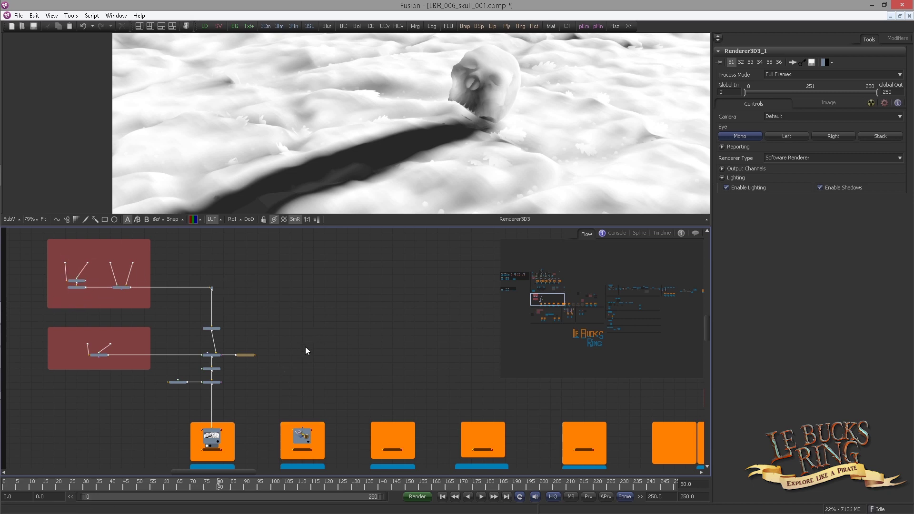
pyautogui.hotkey('ctrl', 'space')
pyautogui.write('m')
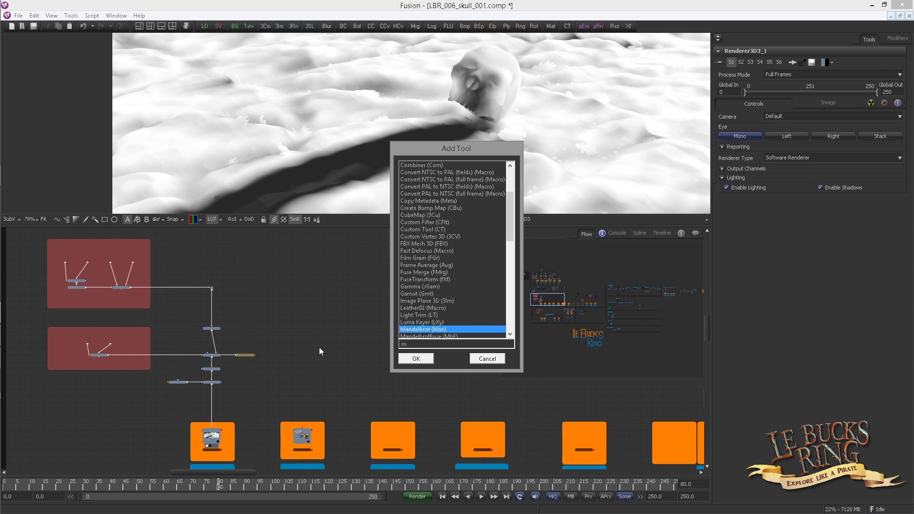
pyautogui.write('erge3d')
pyautogui.press('Return')
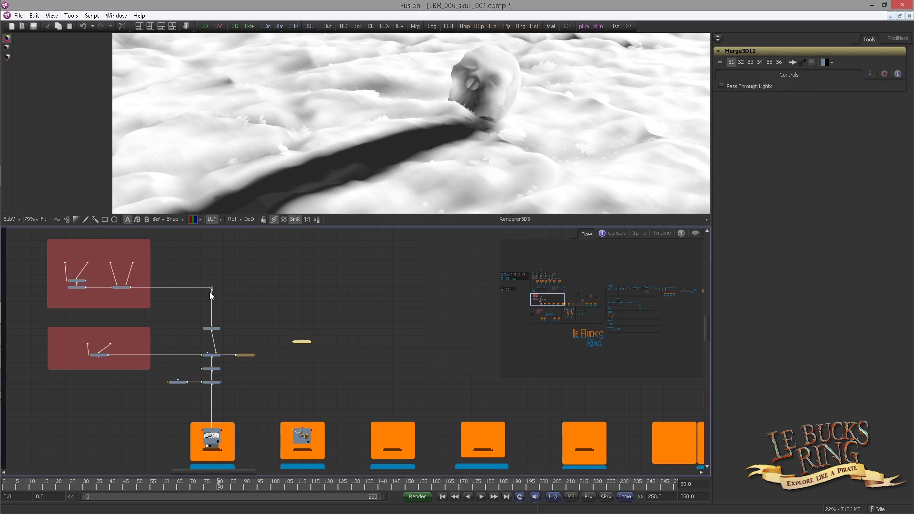
pyautogui.moveTo(210, 290); pyautogui.dragTo(305, 431)
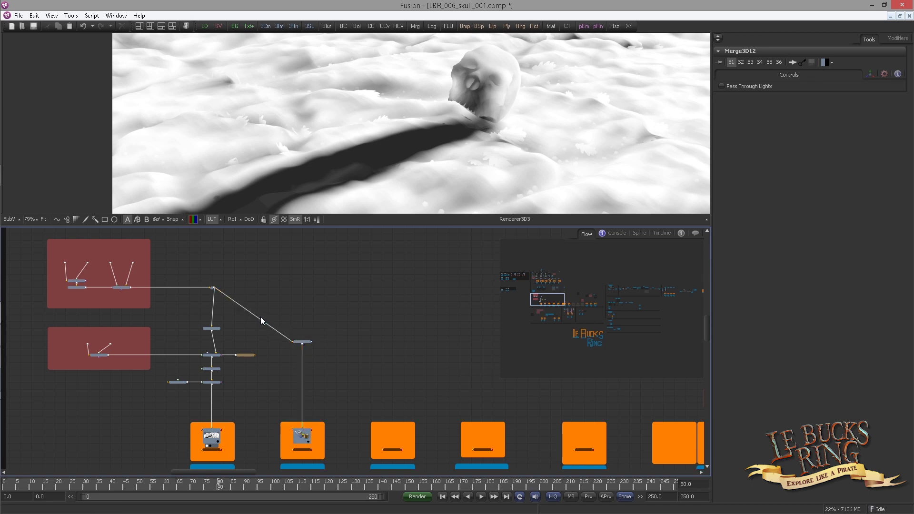
pyautogui.moveTo(261, 318); pyautogui.dragTo(304, 288)
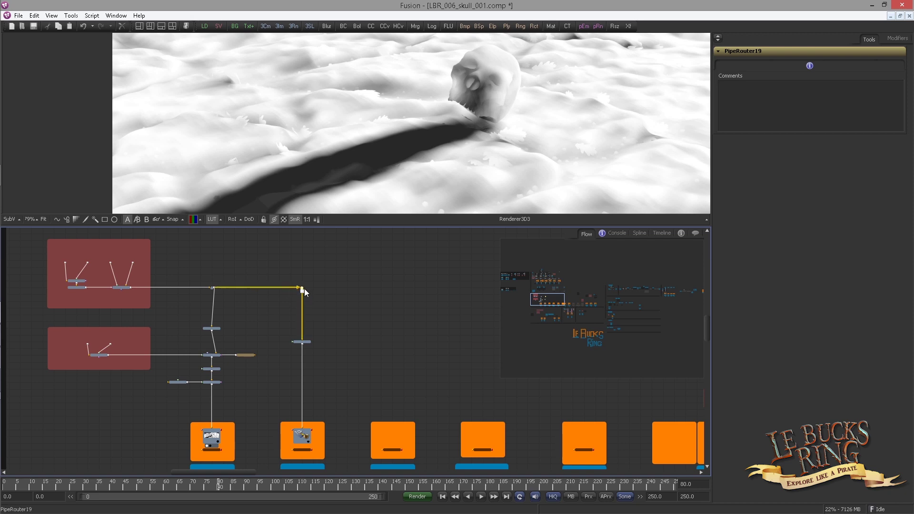
pyautogui.click(314, 316)
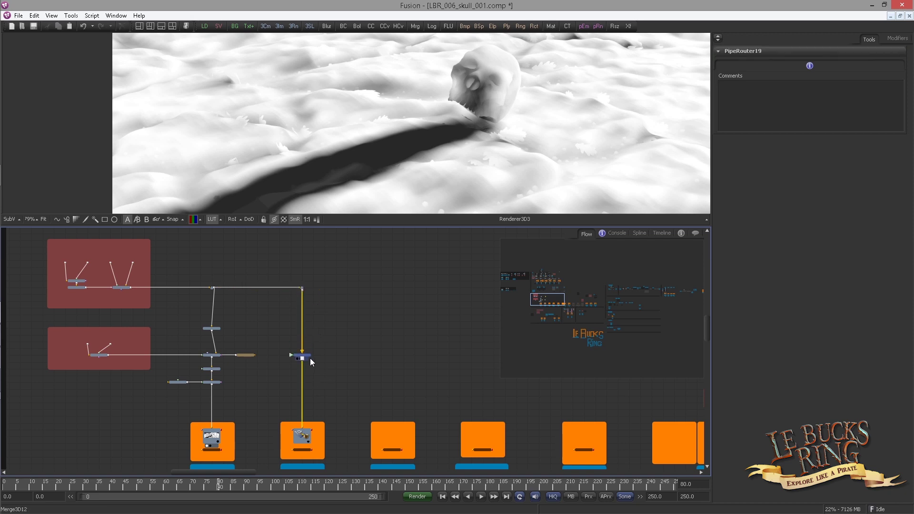
# - Duplicate SpotLight2 as SpotLight2_1, connect it into Merge3D12, and view the Renderer3D3_1 output
pyautogui.click(310, 358)
pyautogui.scroll(3, 311, 378)
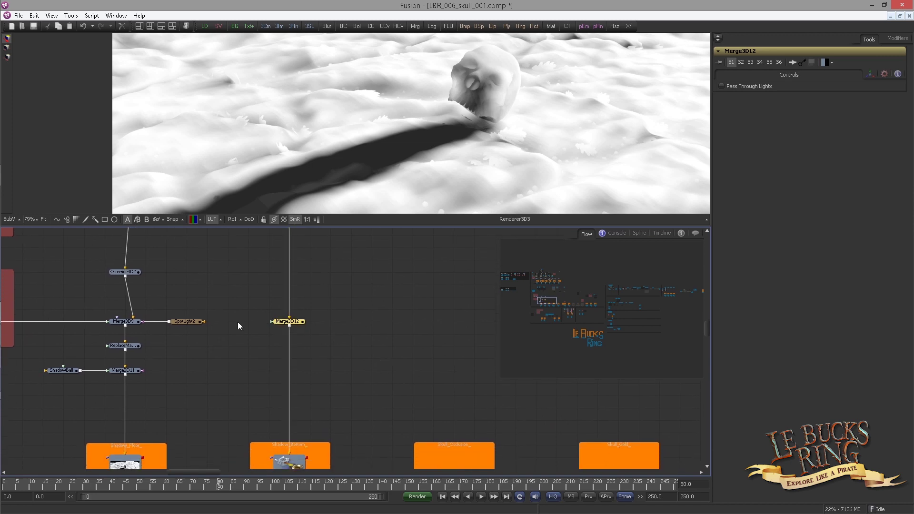
pyautogui.moveTo(221, 301); pyautogui.dragTo(195, 329)
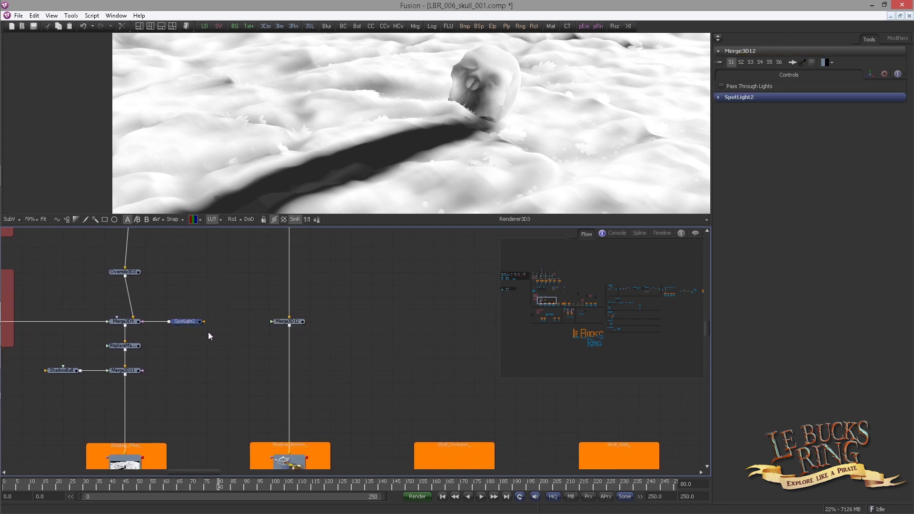
pyautogui.hotkey('ctrl', 'c')
pyautogui.hotkey('ctrl', 'v')
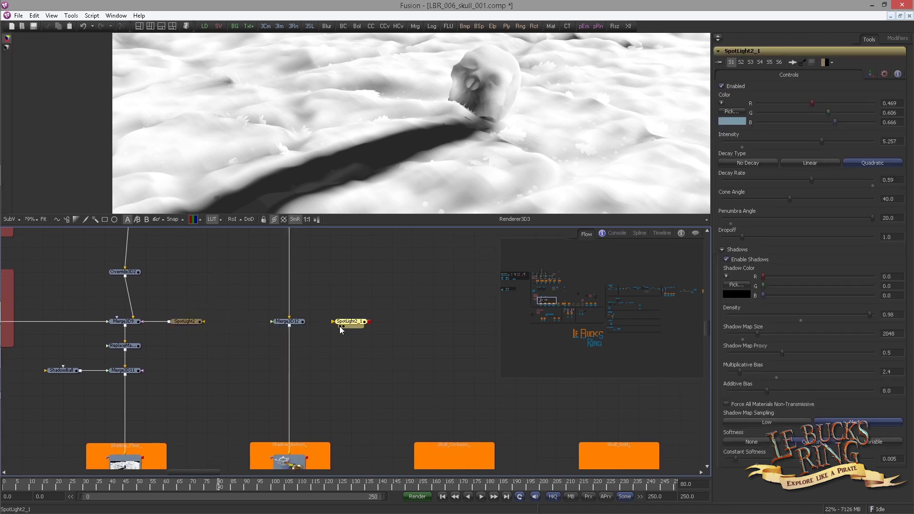
pyautogui.moveTo(369, 322); pyautogui.dragTo(290, 321)
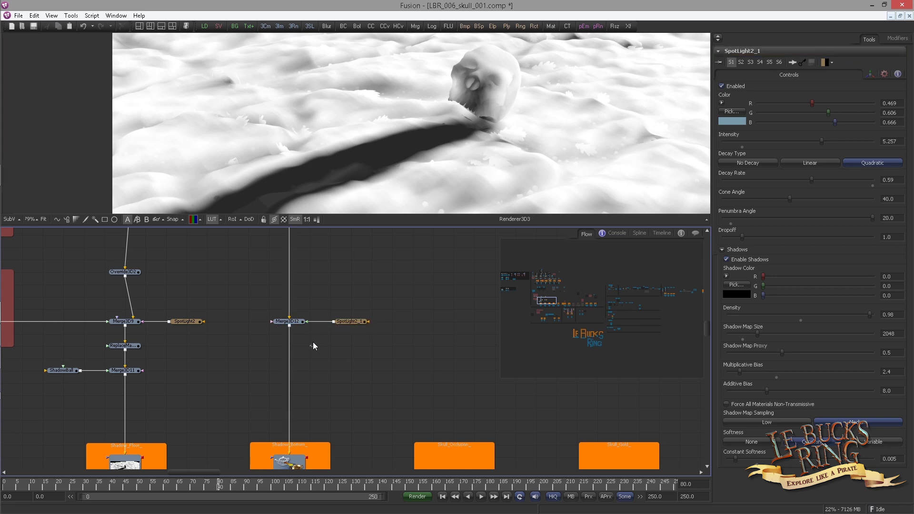
pyautogui.scroll(-2, 324, 333)
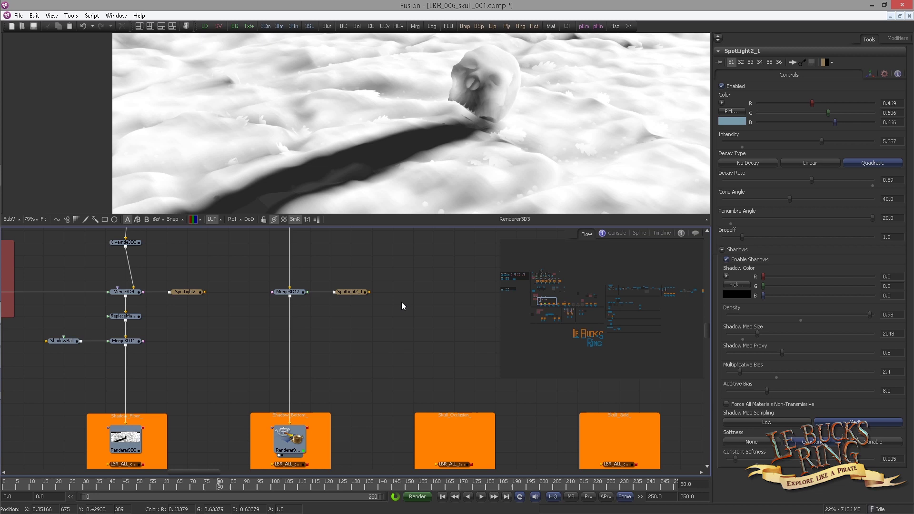
pyautogui.press('1')
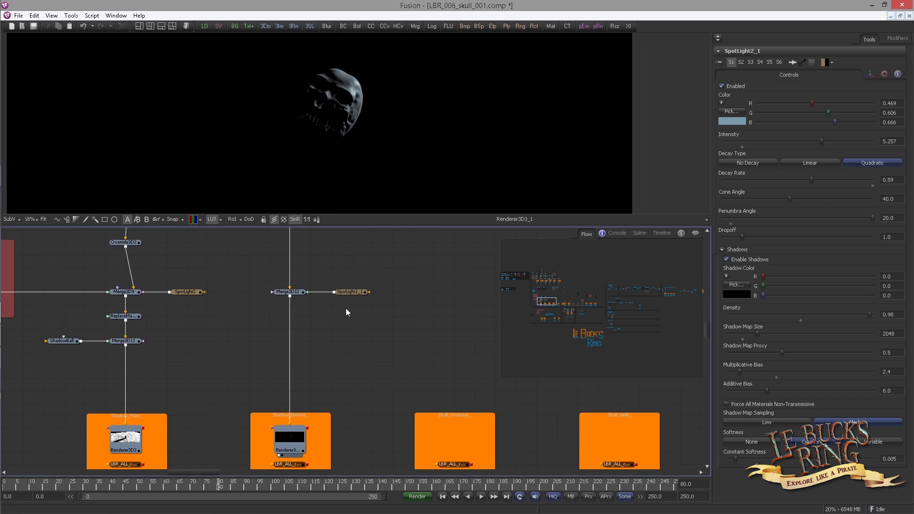
# - Make SpotLight2_1 white by setting its red, green and blue values to 1
pyautogui.click(350, 292)
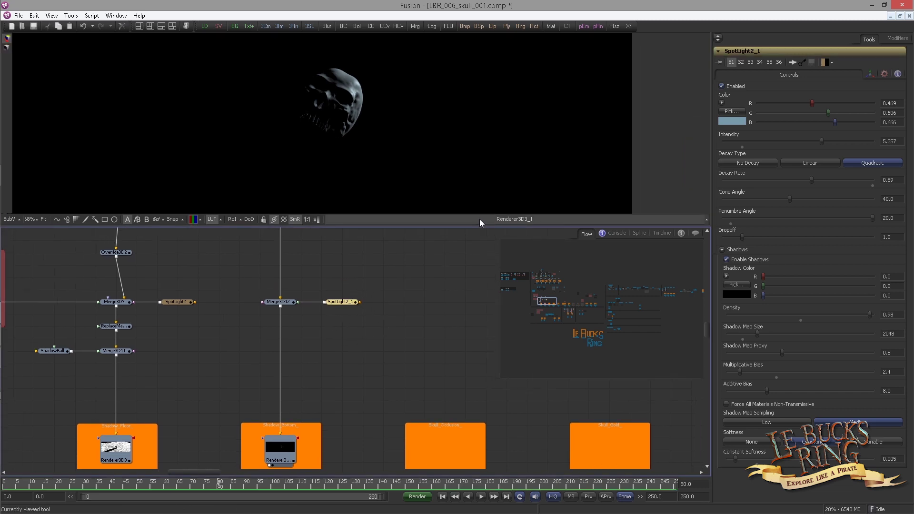
pyautogui.click(889, 104)
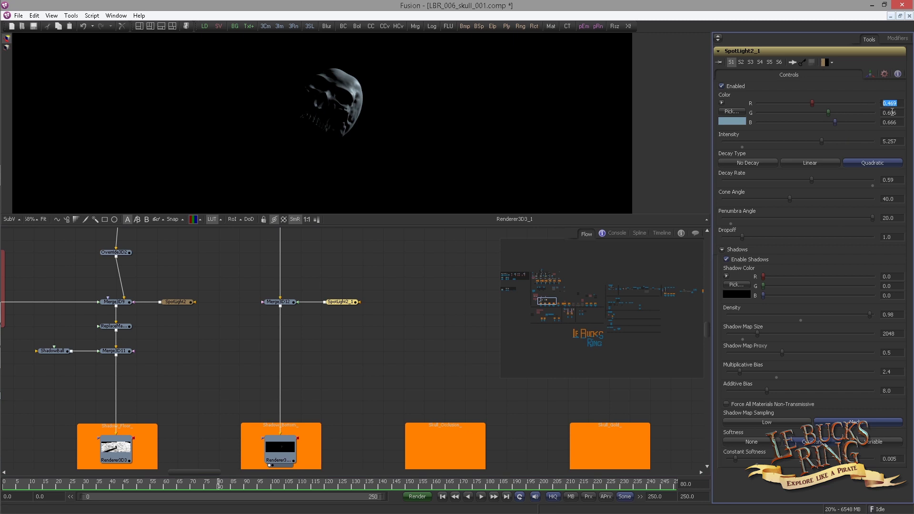
pyautogui.write('1')
pyautogui.press('Tab')
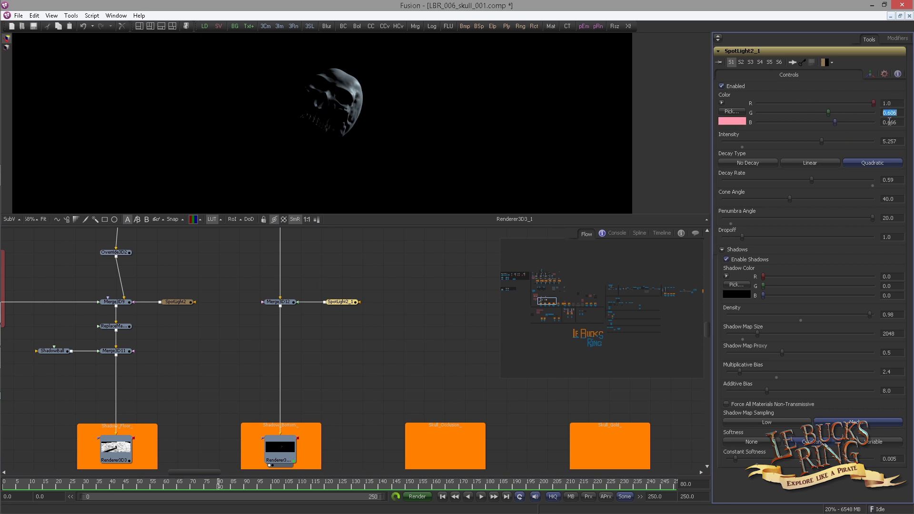
pyautogui.write('1')
pyautogui.press('Tab')
pyautogui.write('1')
pyautogui.press('Tab')
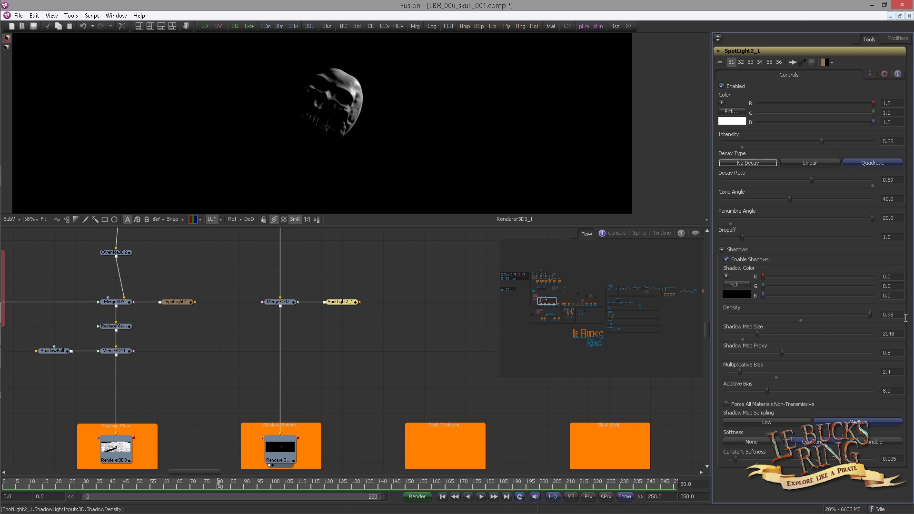
# - Set shadow density 0.5, shadow map size 1024, multiplicative bias 6.15 and constant softness 0.052
pyautogui.click(904, 316)
pyautogui.click(801, 320)
pyautogui.moveTo(882, 336); pyautogui.dragTo(866, 343)
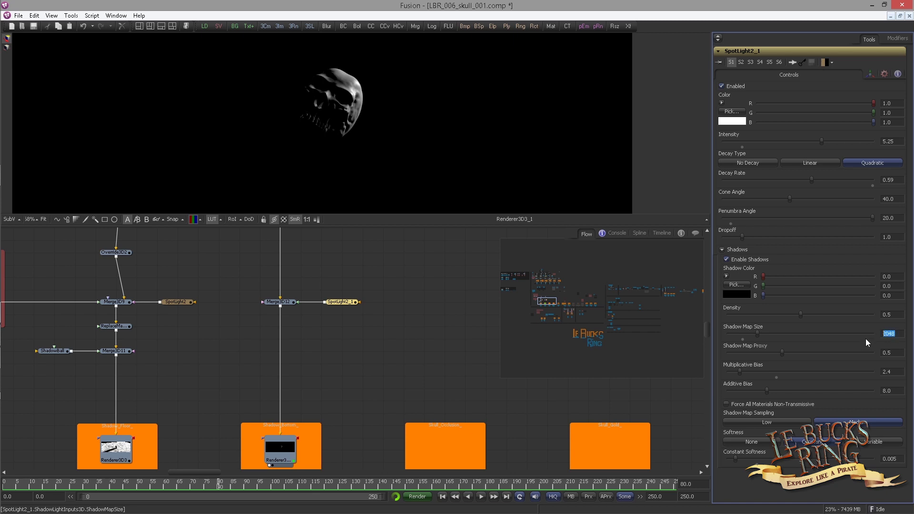
pyautogui.write('1024')
pyautogui.press('Tab')
pyautogui.press('Tab')
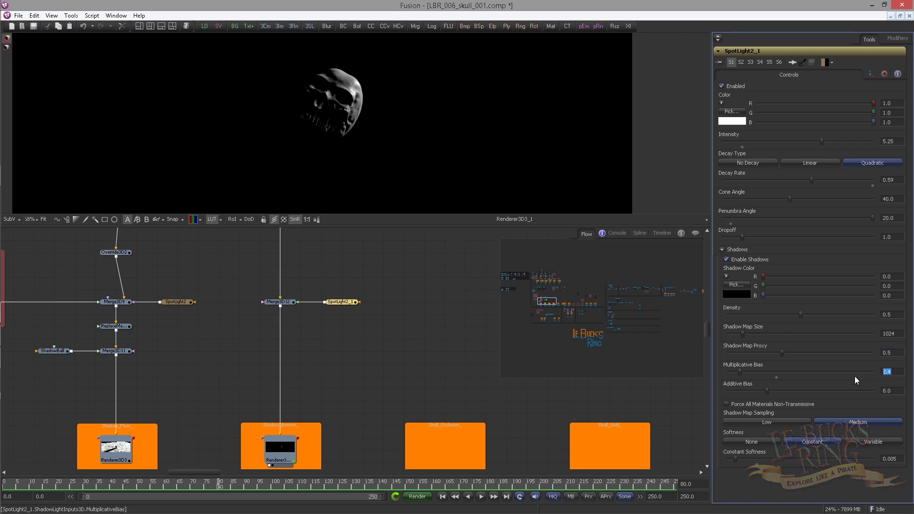
pyautogui.write('6.15')
pyautogui.press('Tab')
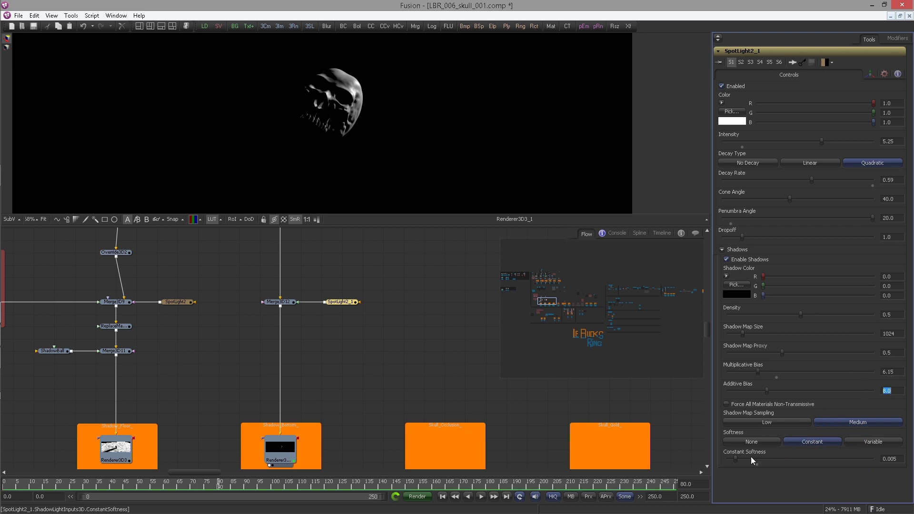
pyautogui.click(888, 460)
pyautogui.press('BackSpace')
pyautogui.press('BackSpace')
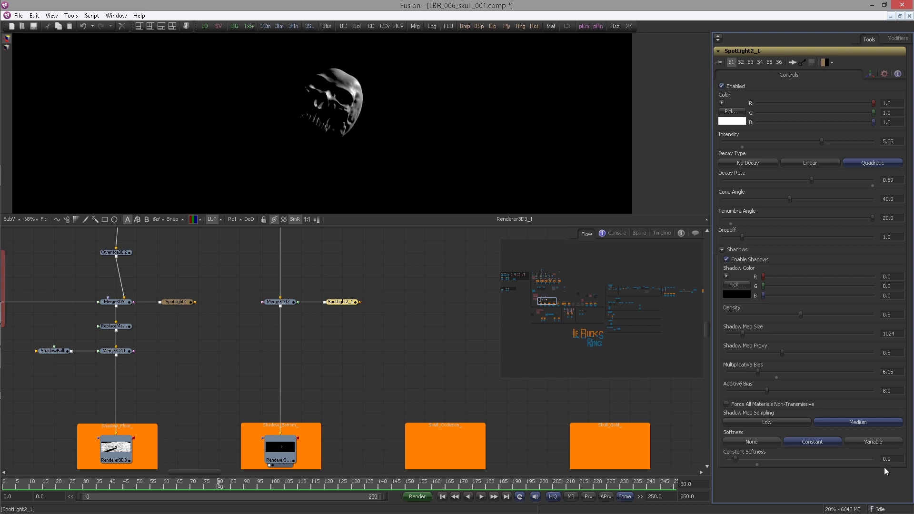
pyautogui.write('52')
pyautogui.press('Return')
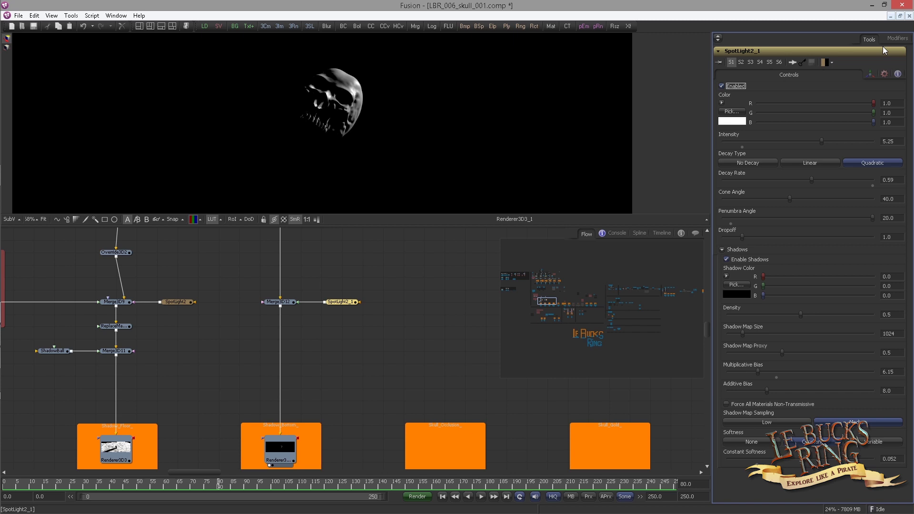
# - Give SpotLight2_1 offsets 0.26447, -2.0256, 0.2299, X rotation 90 and Y rotation 0
pyautogui.click(871, 74)
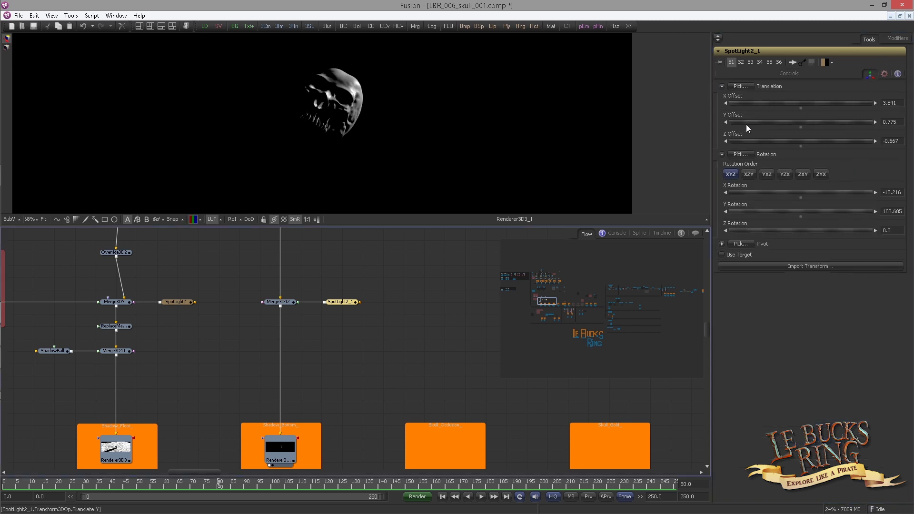
pyautogui.click(889, 103)
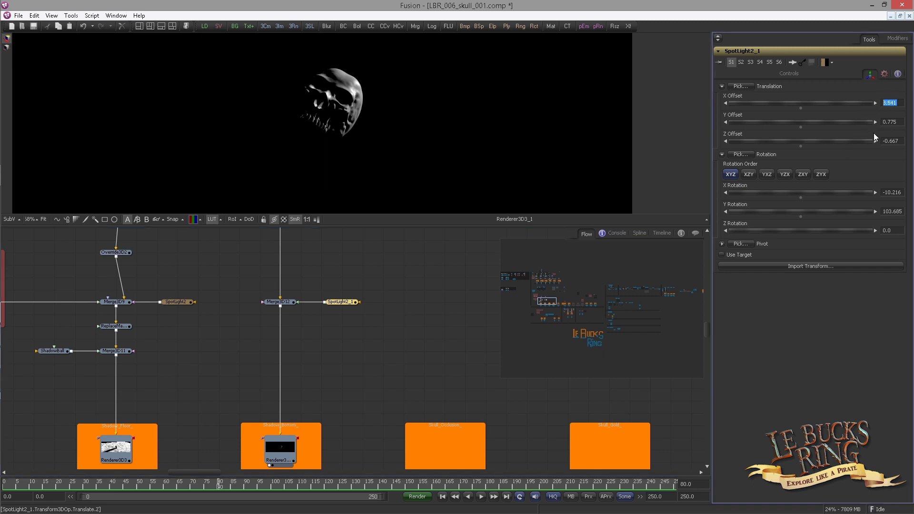
pyautogui.write('0.26447')
pyautogui.press('Tab')
pyautogui.write('-2.')
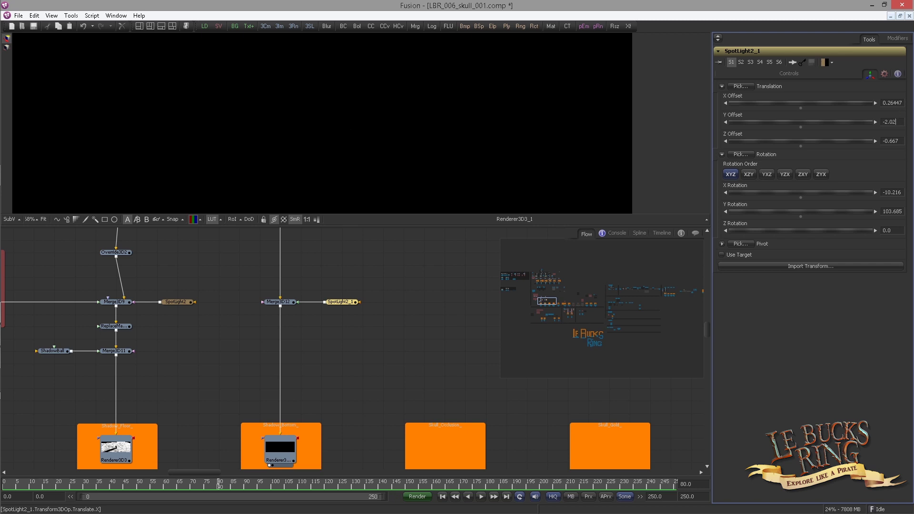
pyautogui.write('0256')
pyautogui.press('Tab')
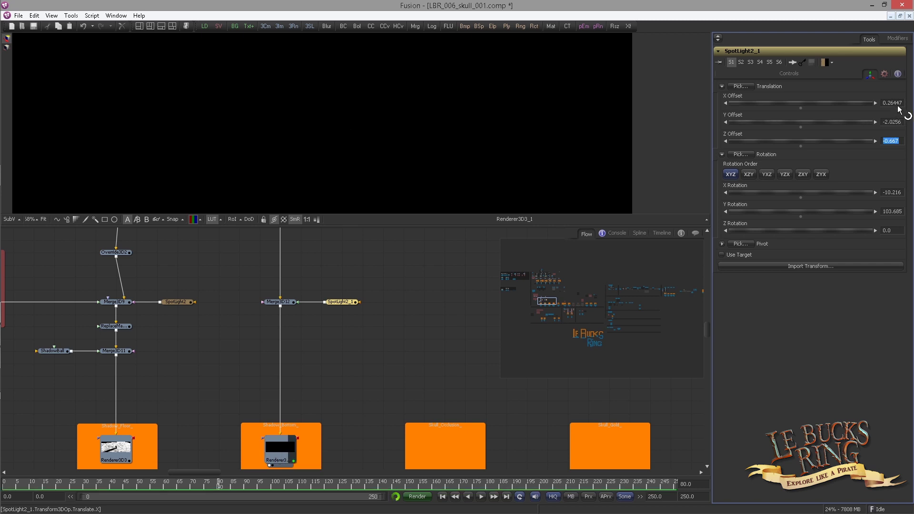
pyautogui.write('0.2299')
pyautogui.press('Tab')
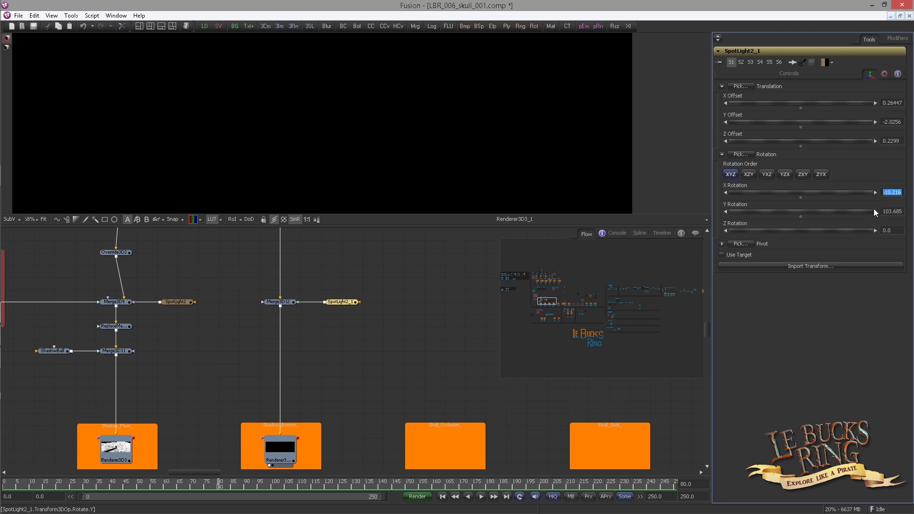
pyautogui.write('90')
pyautogui.press('Tab')
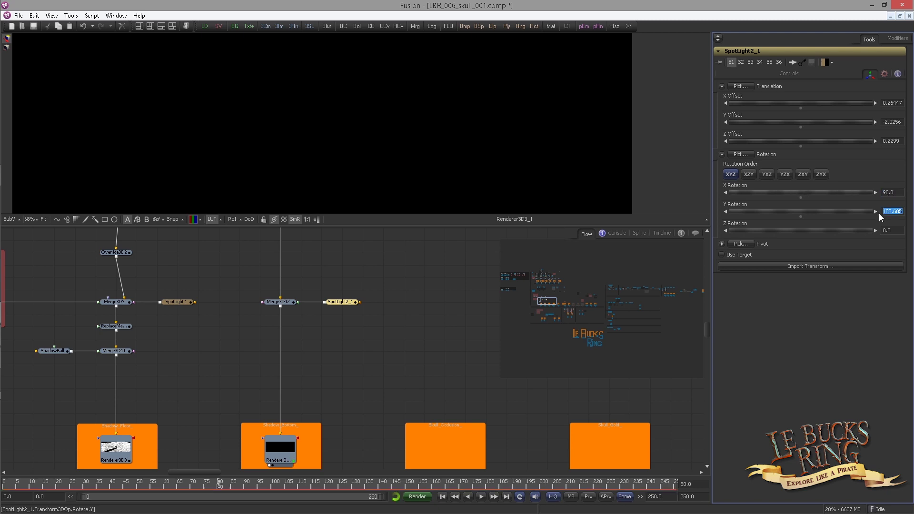
pyautogui.write('0')
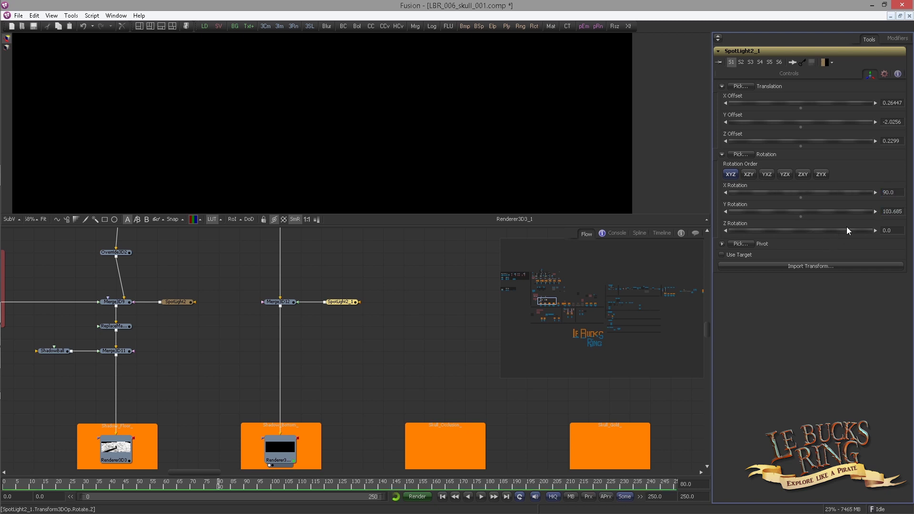
pyautogui.press('Return')
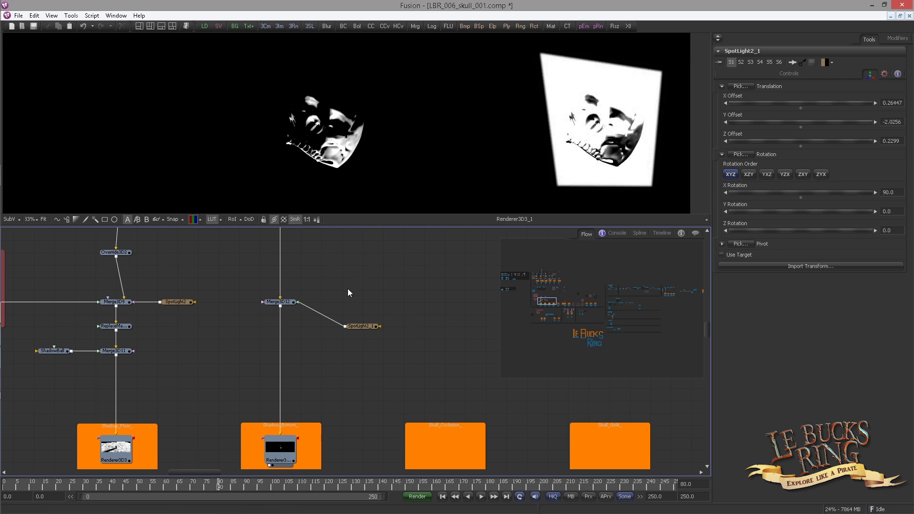
# - Add a Point Light 3D node, PointLight1, and connect it into Merge3D12 beside SpotLight2_1
pyautogui.hotkey('ctrl', 'space')
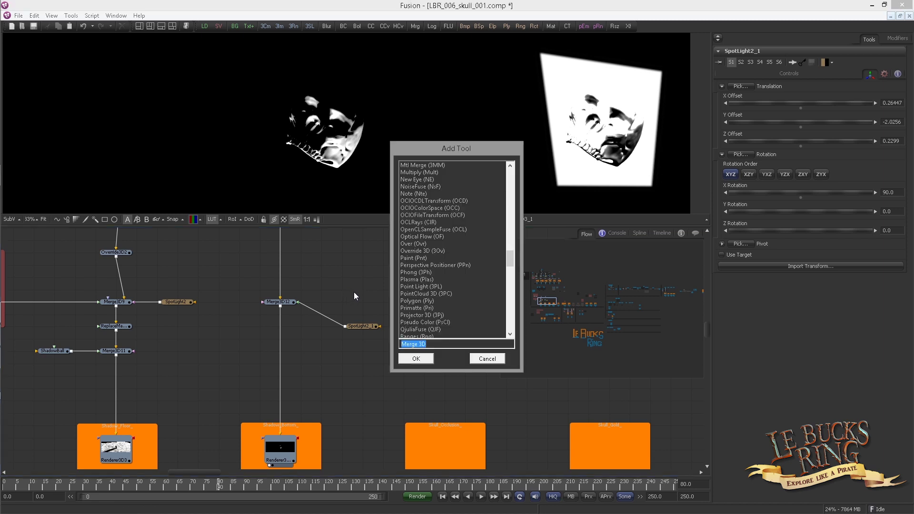
pyautogui.write('poi')
pyautogui.press('Return')
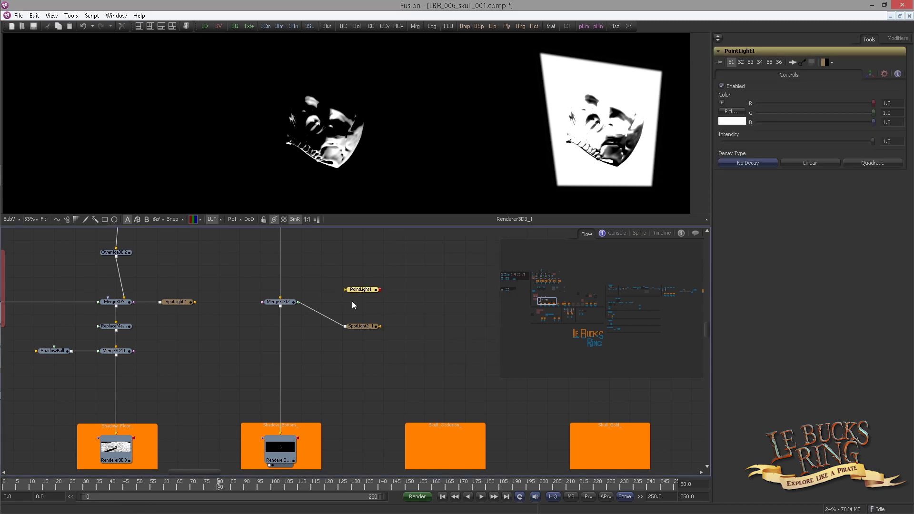
pyautogui.moveTo(380, 289); pyautogui.dragTo(280, 302)
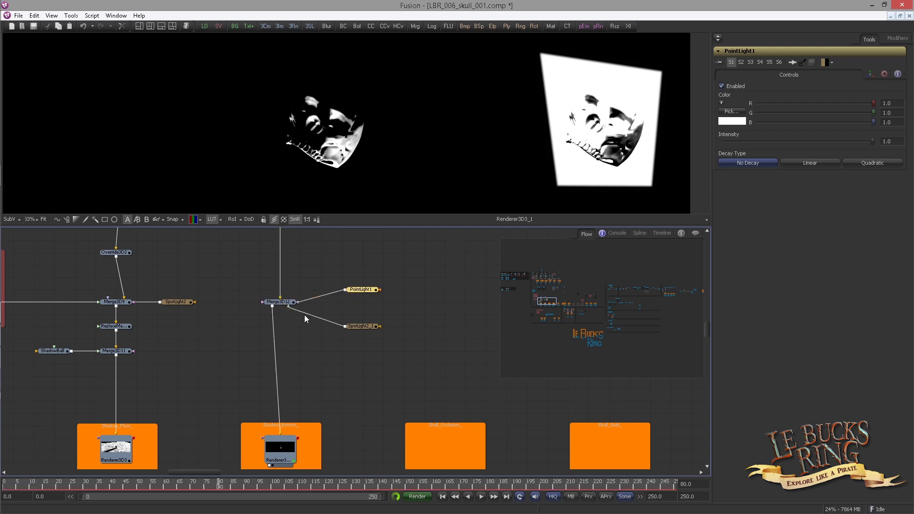
pyautogui.moveTo(357, 324); pyautogui.dragTo(359, 312)
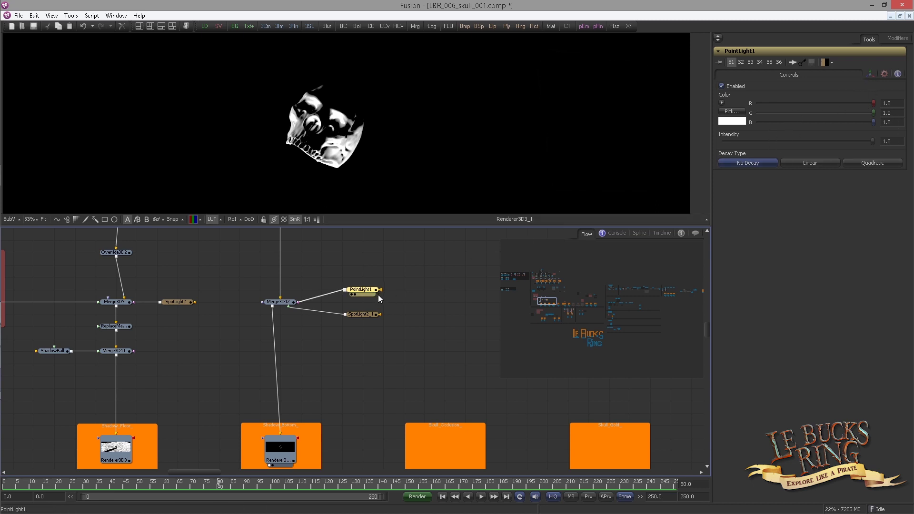
pyautogui.click(870, 74)
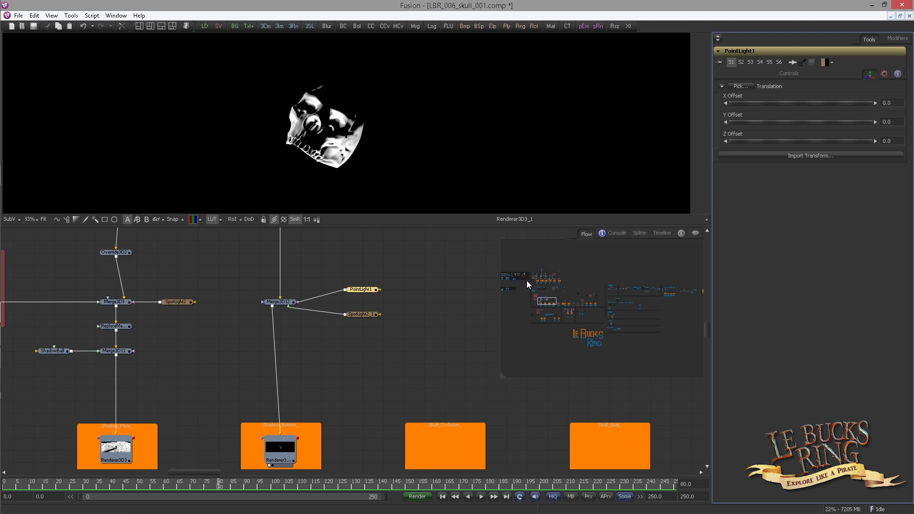
# - Copy ShadowBall's Skull.Transform3DOp.Translate.X expression and apply it to PointLight1's X offset
pyautogui.click(52, 351)
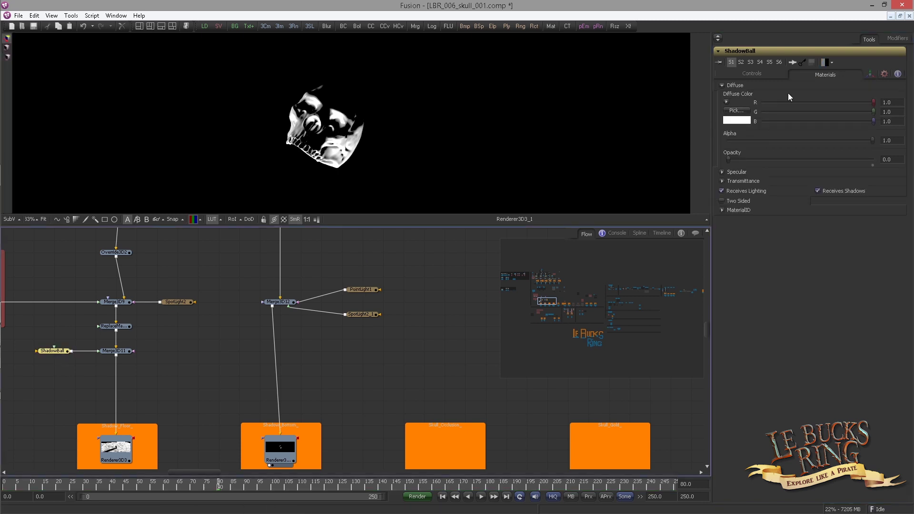
pyautogui.click(870, 74)
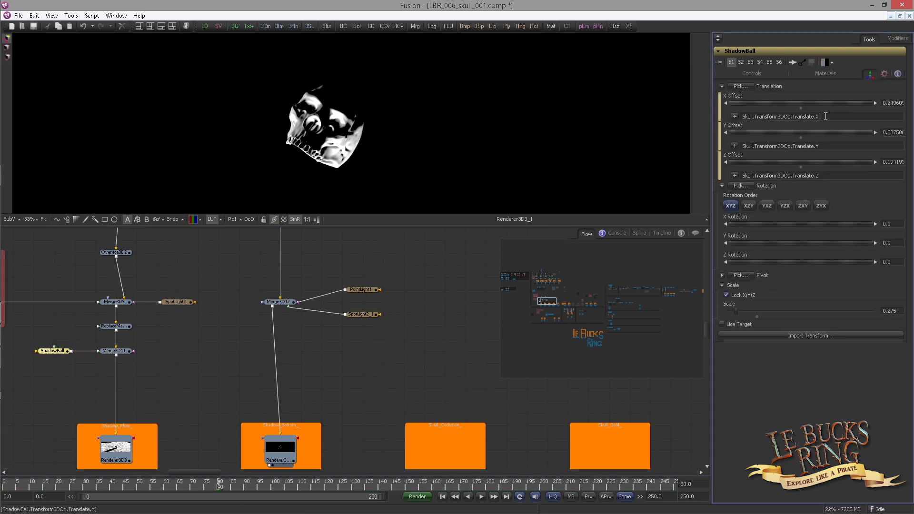
pyautogui.moveTo(825, 116); pyautogui.dragTo(742, 116)
pyautogui.hotkey('ctrl', 'c')
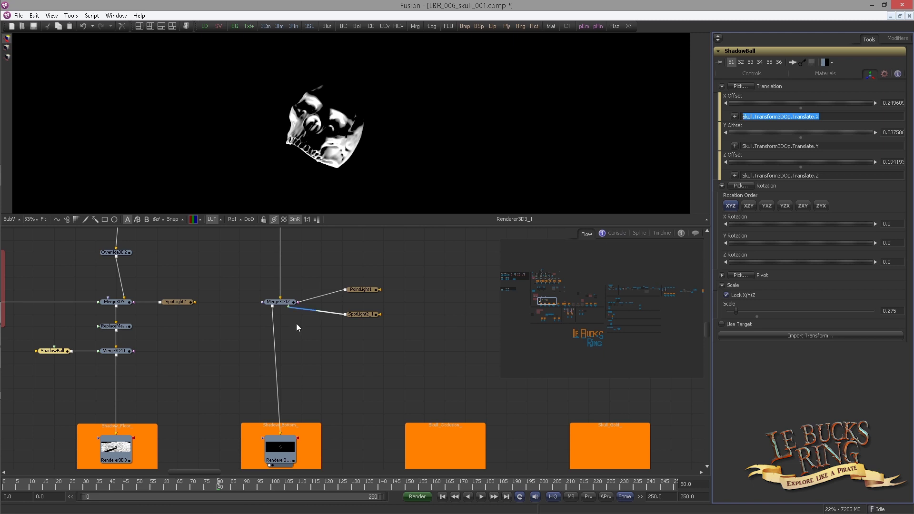
pyautogui.click(360, 289)
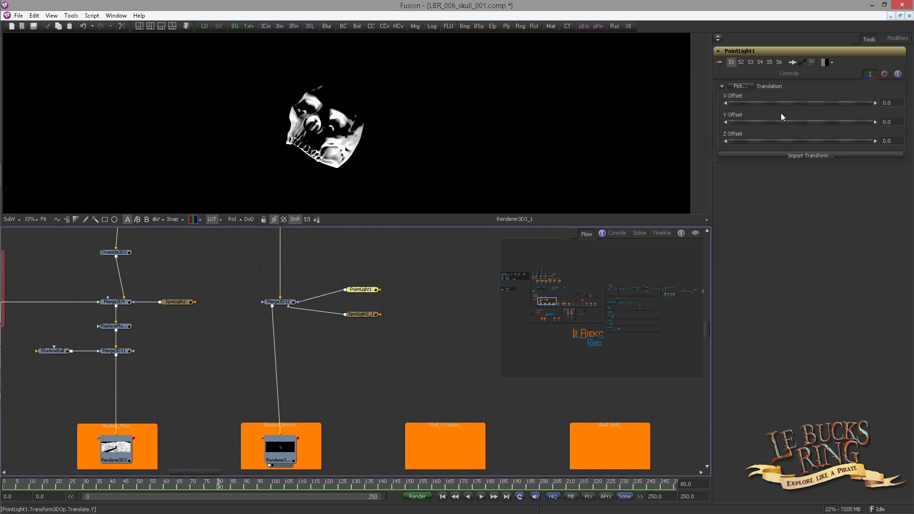
pyautogui.rightClick(776, 101)
pyautogui.click(794, 220)
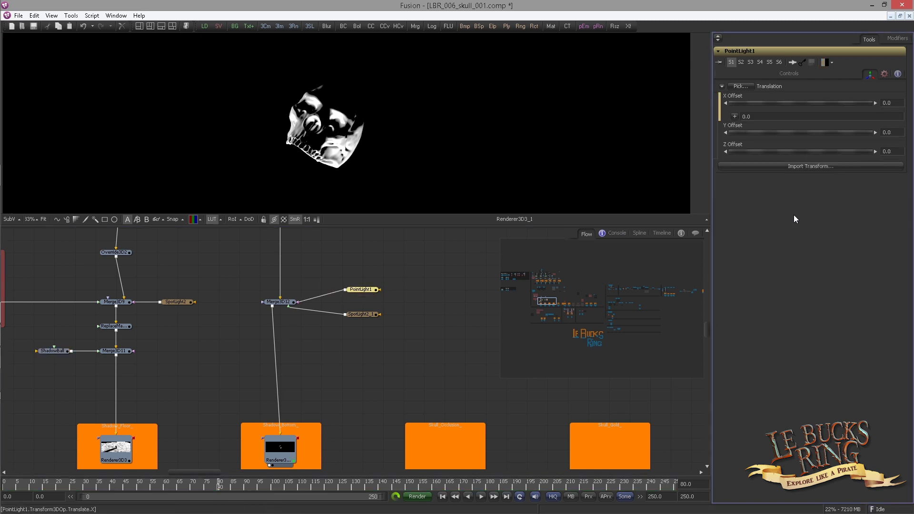
pyautogui.hotkey('ctrl', 'v')
pyautogui.press('Tab')
# - Link PointLight1's Y and Z offsets to the Skull's Y and Z translation expressions
pyautogui.rightClick(754, 134)
pyautogui.press('Escape')
pyautogui.press('=')
pyautogui.hotkey('ctrl', 'v')
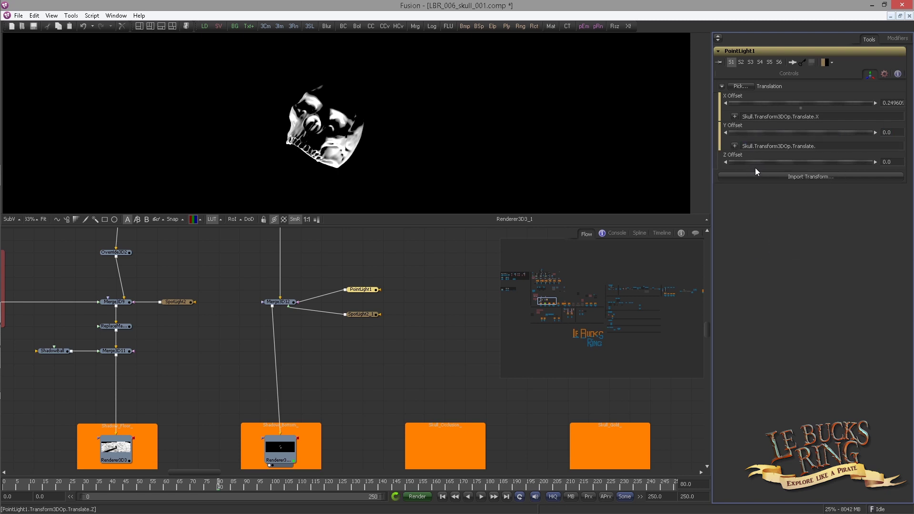
pyautogui.press('Tab')
pyautogui.rightClick(771, 164)
pyautogui.press('Escape')
pyautogui.press('=')
pyautogui.hotkey('ctrl', 'v')
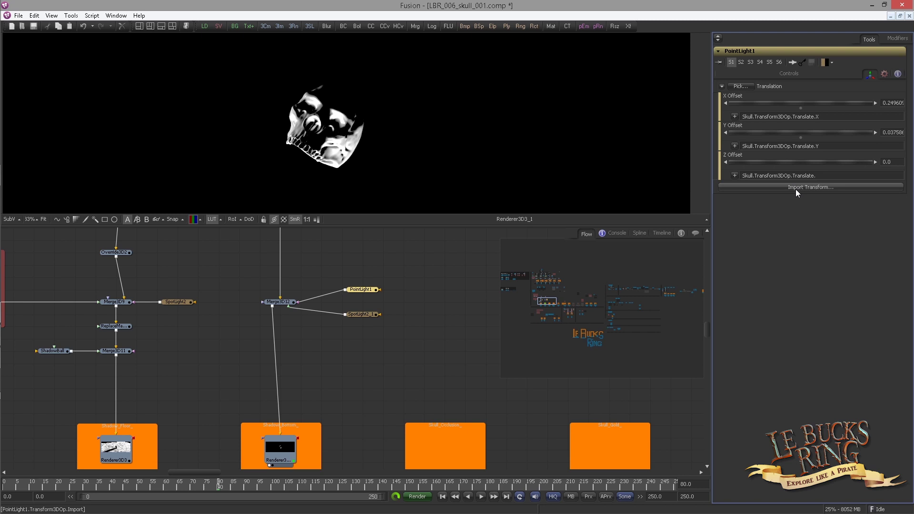
pyautogui.write('Z')
pyautogui.press('Return')
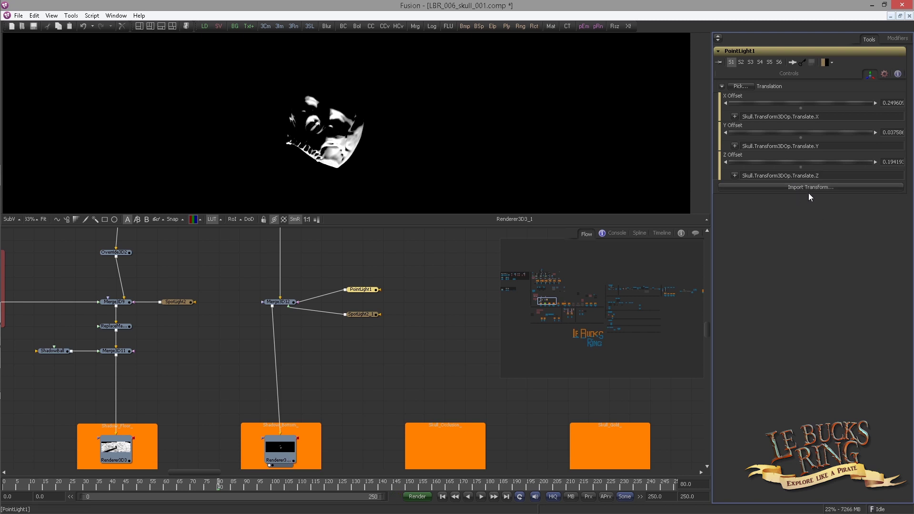
# - Deselect PointLight1 and scroll the flow to show the pipe above Merge3D12
pyautogui.click(436, 301)
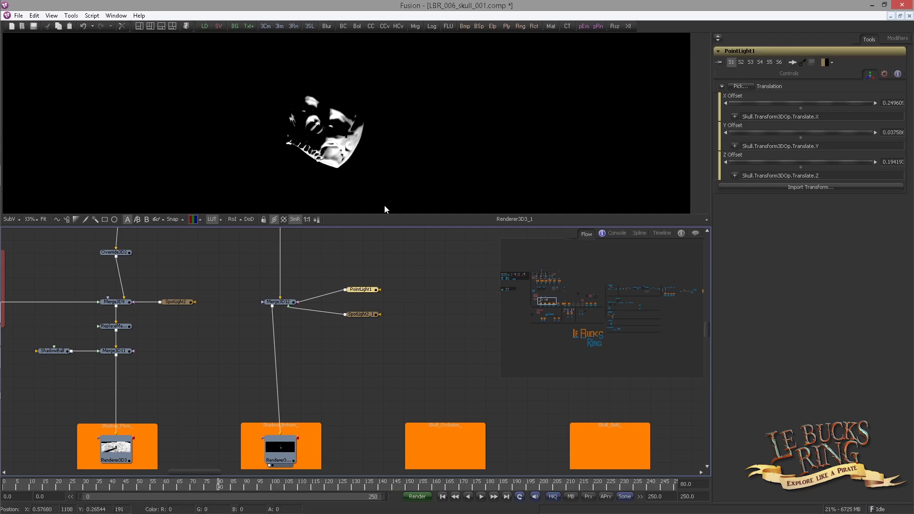
pyautogui.click(409, 296)
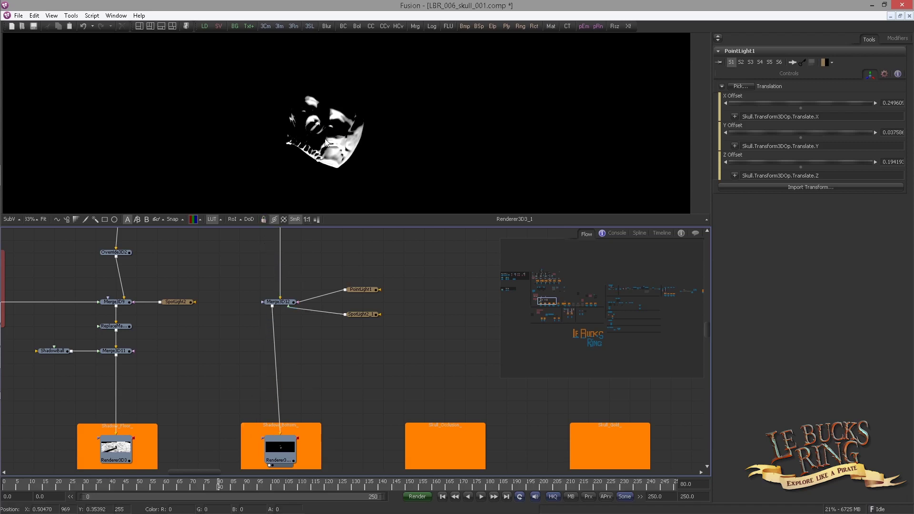
pyautogui.scroll(3, 306, 255)
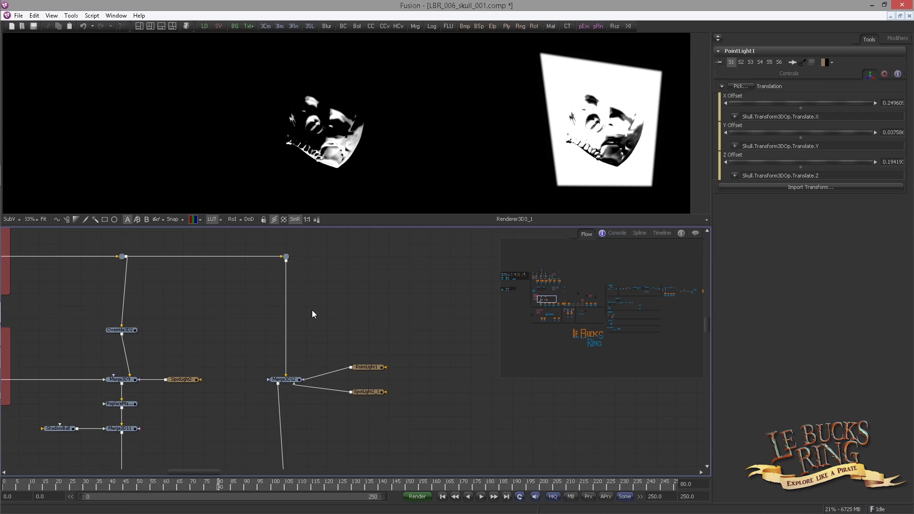
# - Insert a ReplaceMaterial3D4 node on the pipe above Merge3D12 and expand its Specular settings
pyautogui.hotkey('shift', 'space')
pyautogui.write('repl')
pyautogui.press('Return')
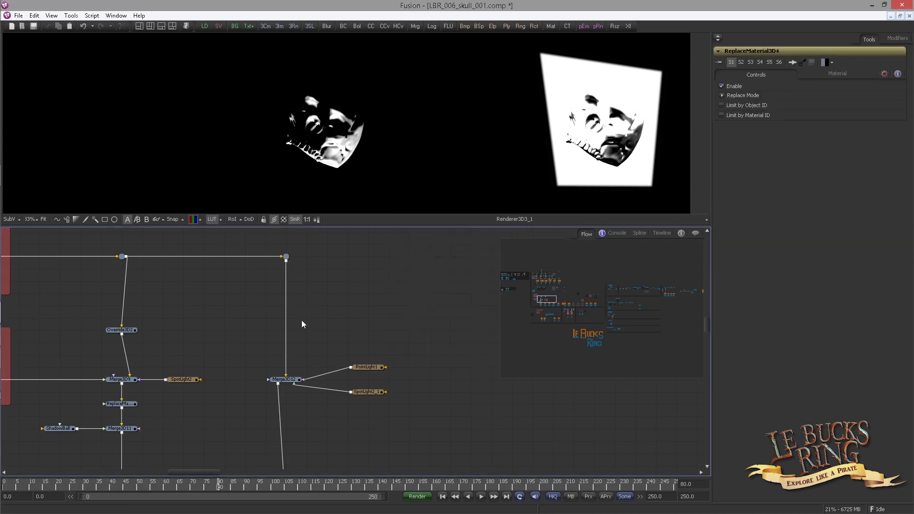
pyautogui.moveTo(281, 319); pyautogui.dragTo(287, 322)
pyautogui.click(834, 73)
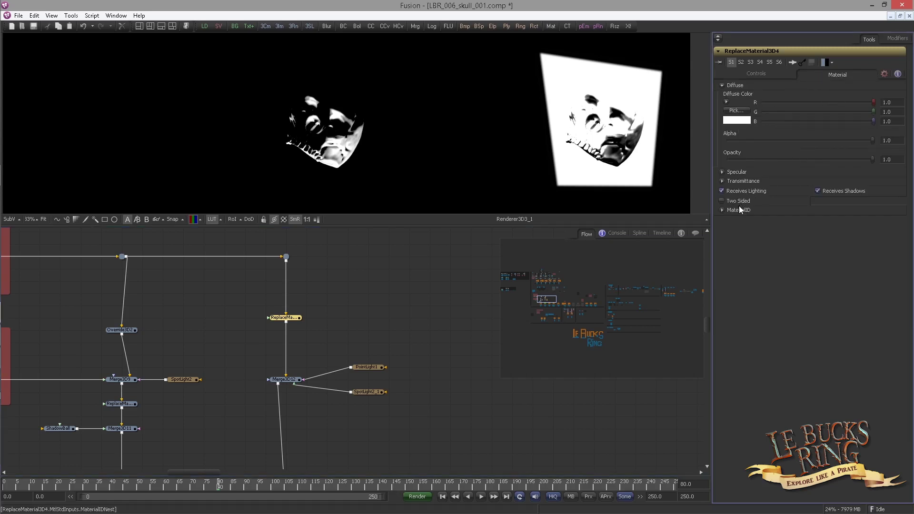
pyautogui.click(723, 172)
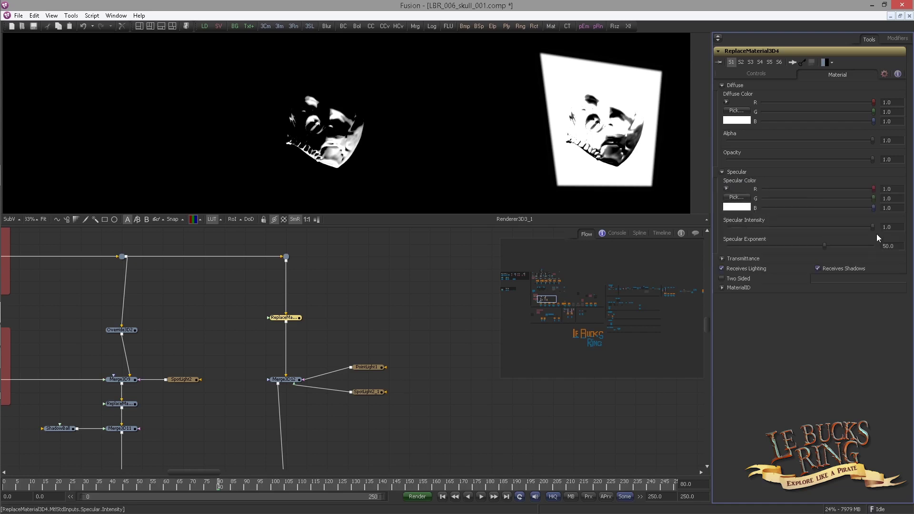